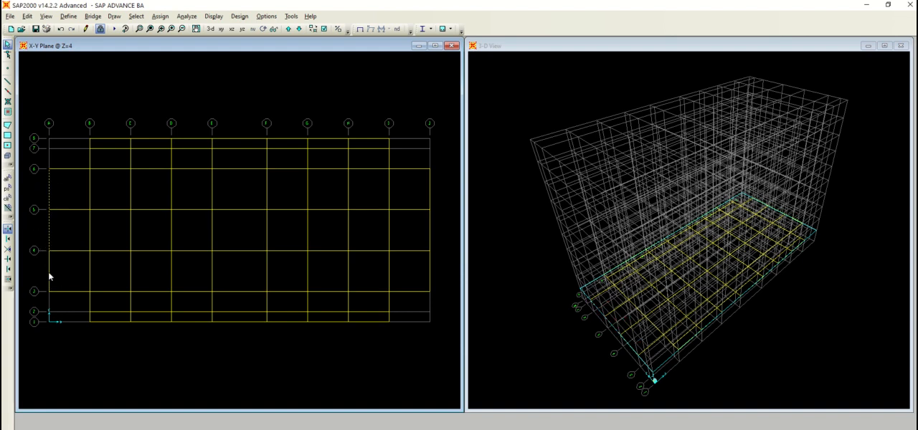
# Replicate the selected grid A beams once with a linear X increment of 3 m
pyautogui.click(26, 15)
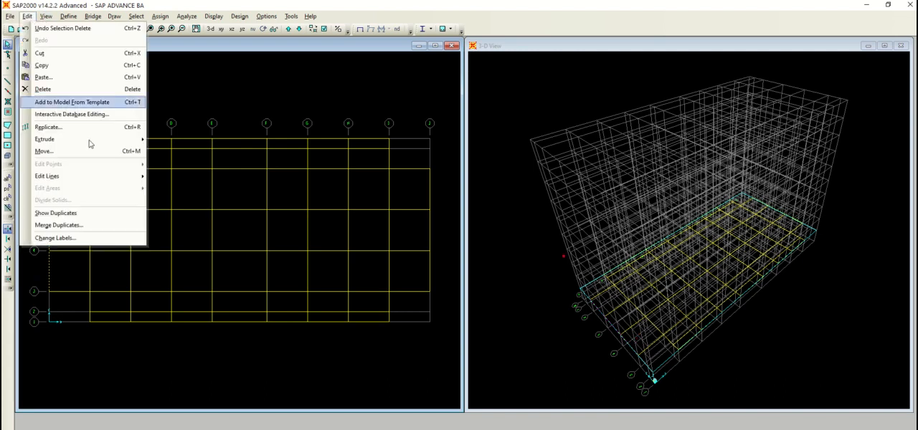
pyautogui.click(132, 129)
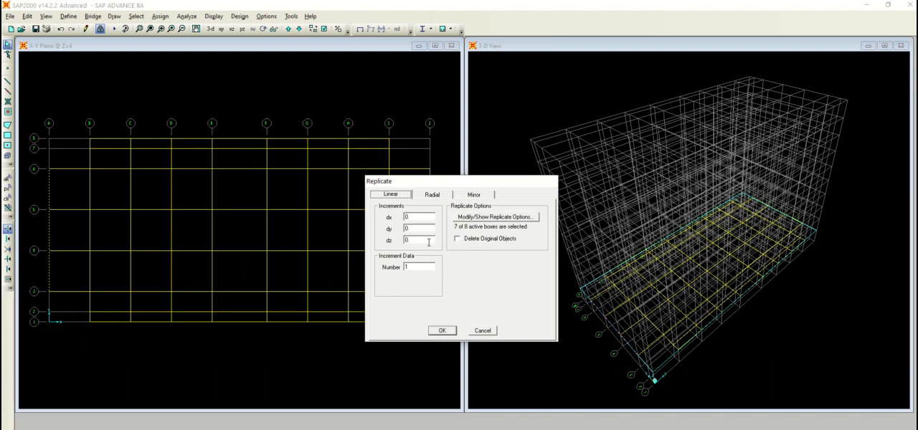
pyautogui.doubleClick(418, 216)
pyautogui.write('3')
pyautogui.click(447, 331)
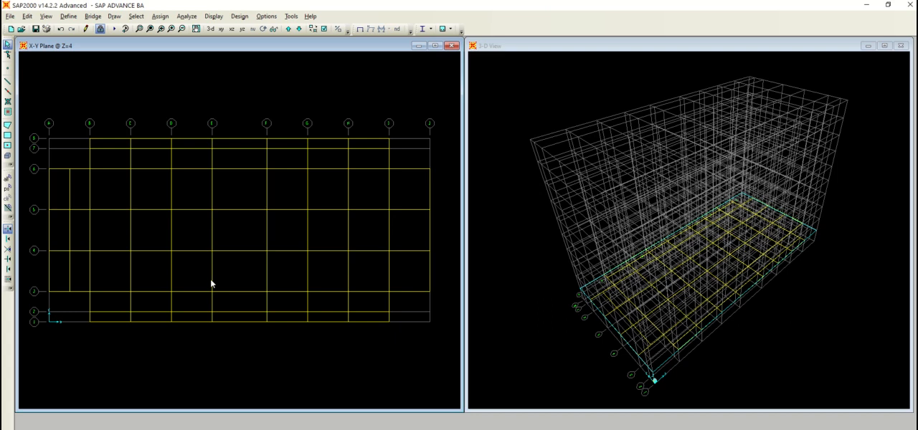
# Check the section property assigned to the copied beam between grids A and B
pyautogui.click(69, 194)
pyautogui.click(70, 194)
pyautogui.rightClick(69, 195)
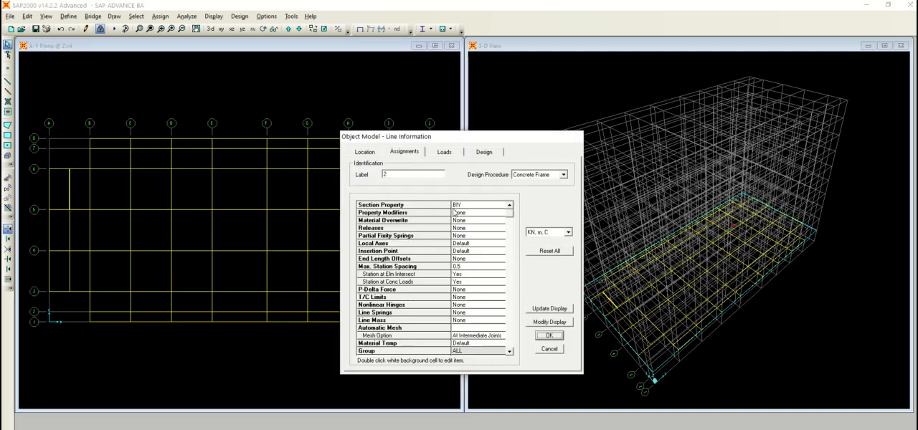
pyautogui.click(550, 335)
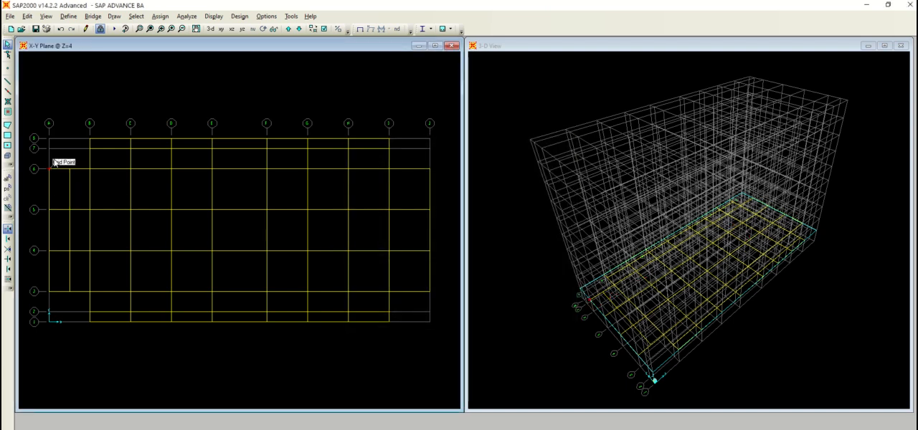
# Assign the BA Y frame section to the copied beam line between grids A and B and restore the plain model display
pyautogui.click(70, 205)
pyautogui.click(70, 260)
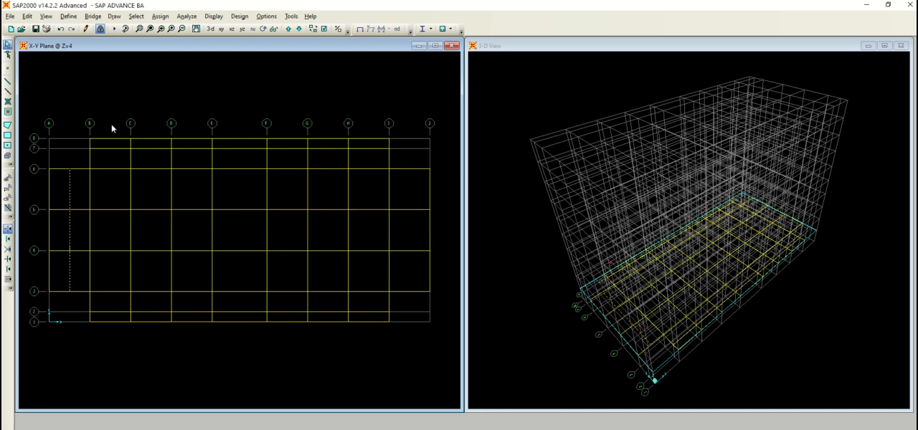
pyautogui.click(154, 17)
pyautogui.click(151, 17)
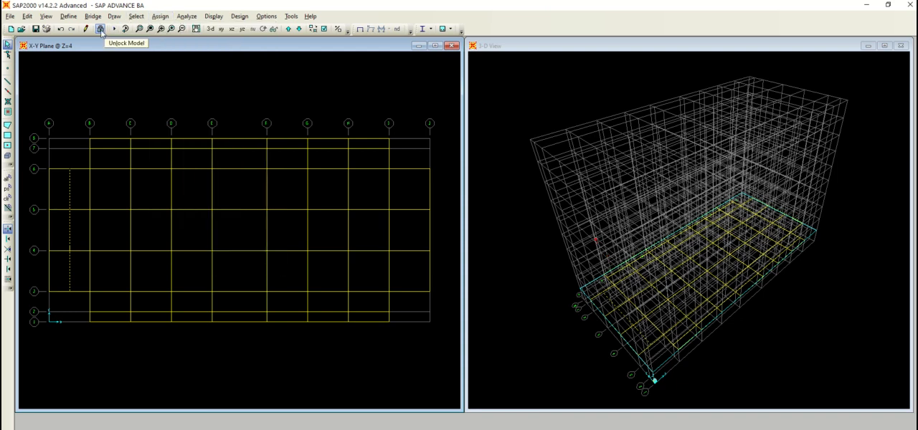
pyautogui.click(136, 17)
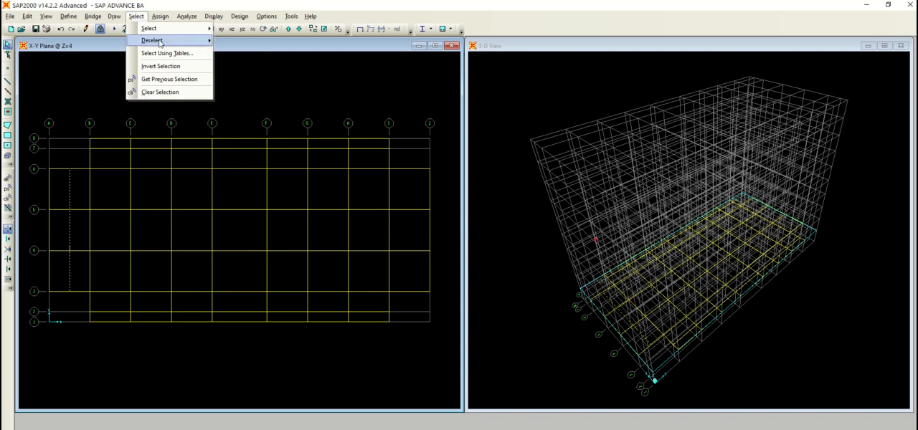
pyautogui.moveTo(160, 37)
pyautogui.click(159, 16)
pyautogui.click(159, 16)
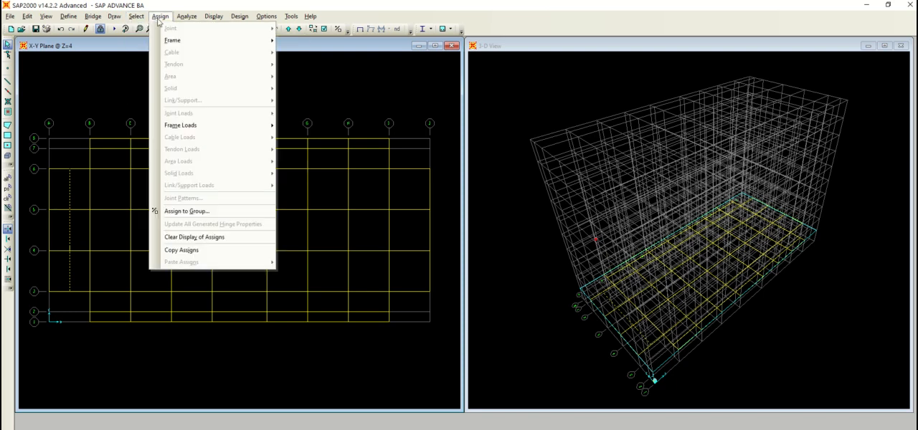
pyautogui.moveTo(185, 44)
pyautogui.click(307, 35)
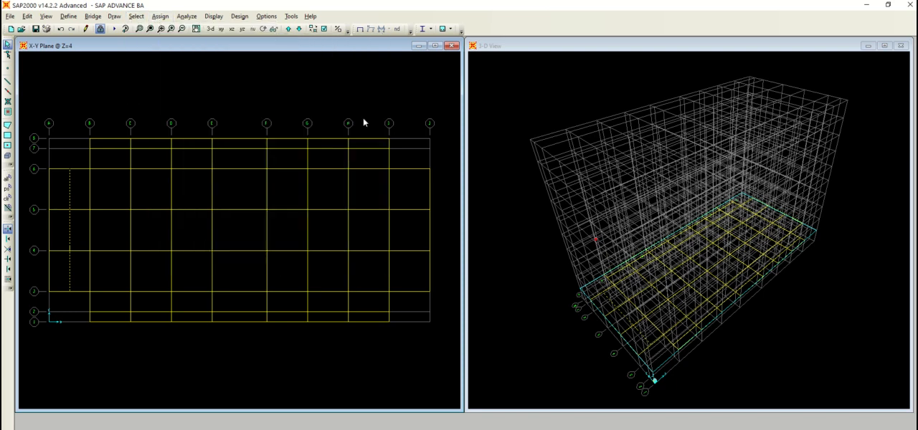
pyautogui.click(366, 206)
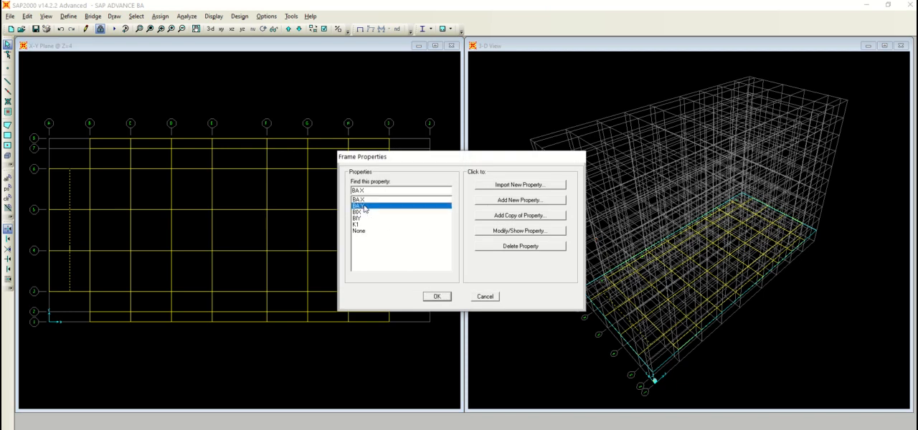
pyautogui.click(437, 297)
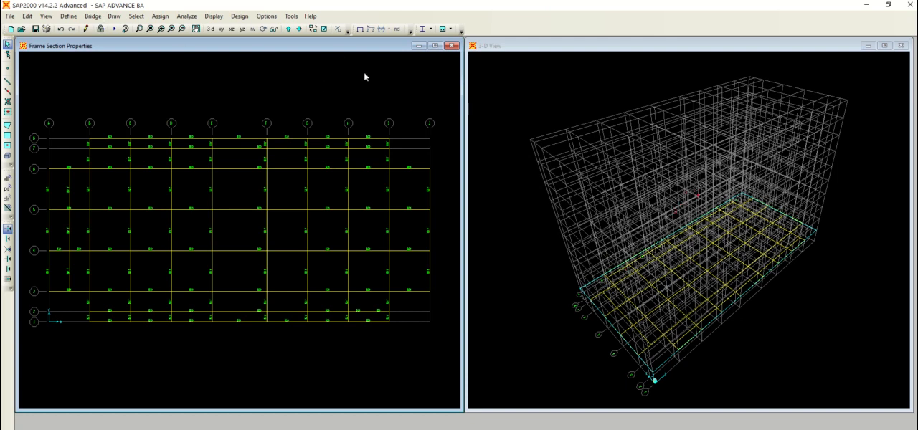
pyautogui.click(360, 29)
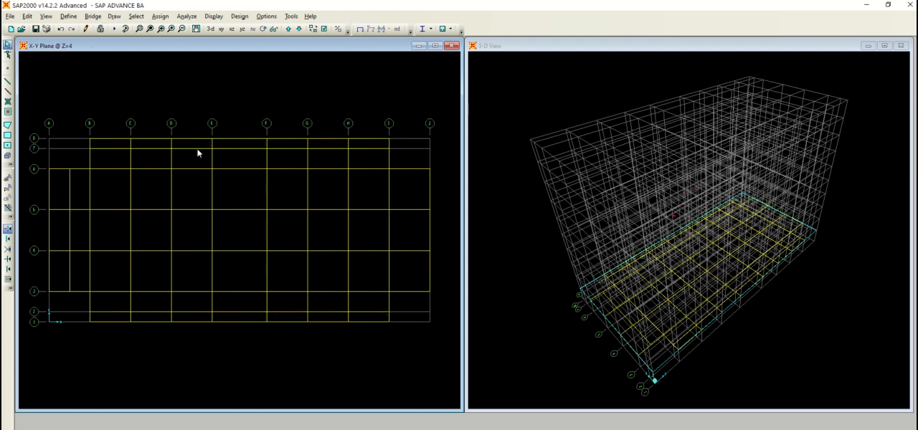
# Review the line information of the beam between grids A and B to verify its section assignment
pyautogui.click(69, 195)
pyautogui.rightClick(70, 194)
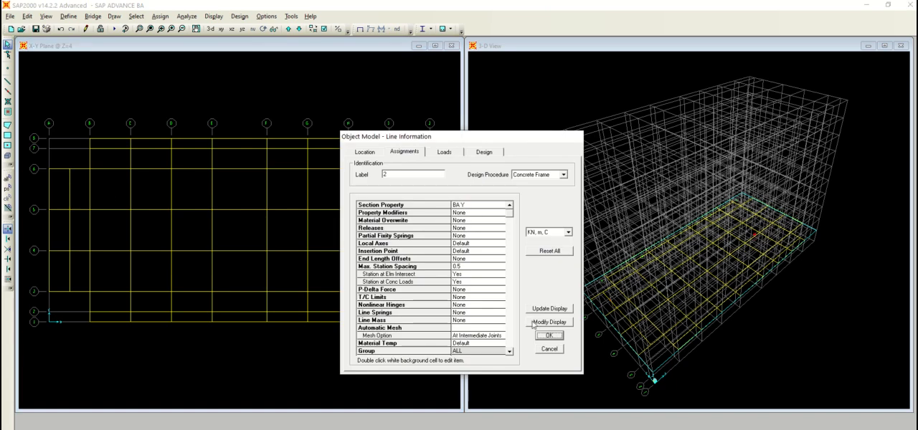
pyautogui.click(548, 337)
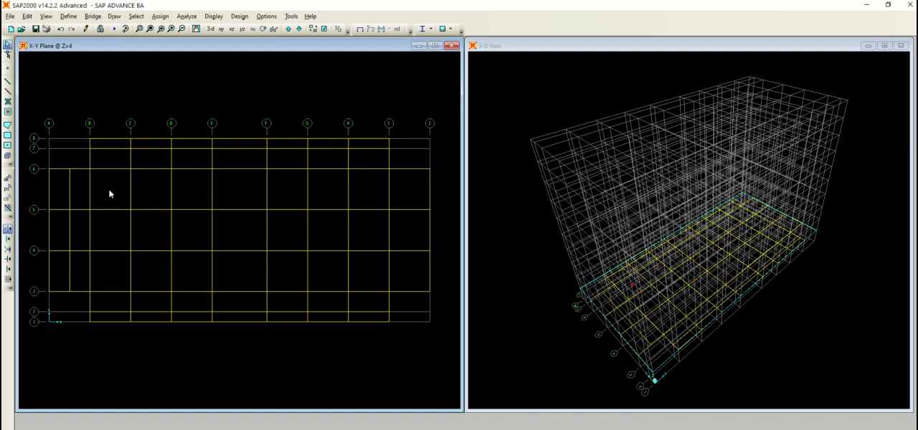
# Try to replicate the beam line between grids A and B with an X increment of 3 m and 3 copies
pyautogui.click(73, 198)
pyautogui.click(71, 268)
pyautogui.click(27, 16)
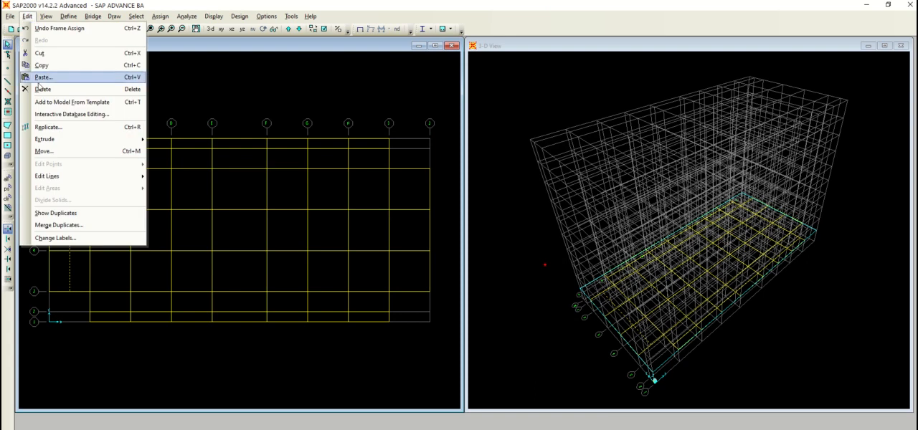
pyautogui.click(62, 126)
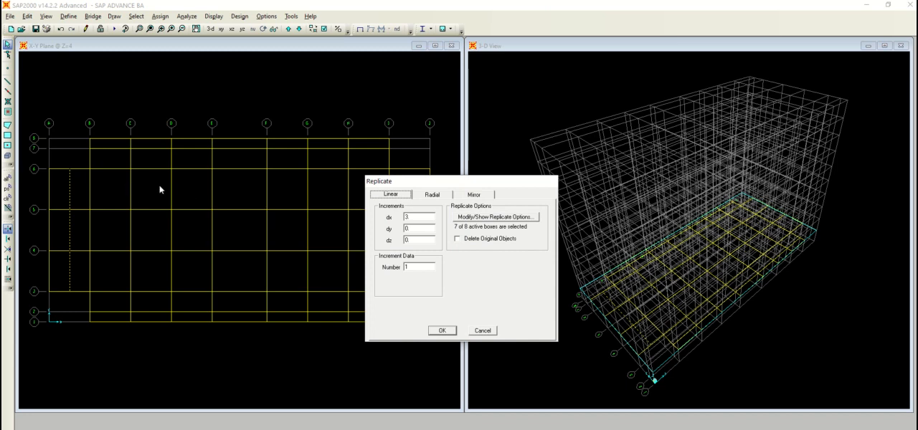
pyautogui.click(404, 266)
pyautogui.write('3')
pyautogui.click(449, 332)
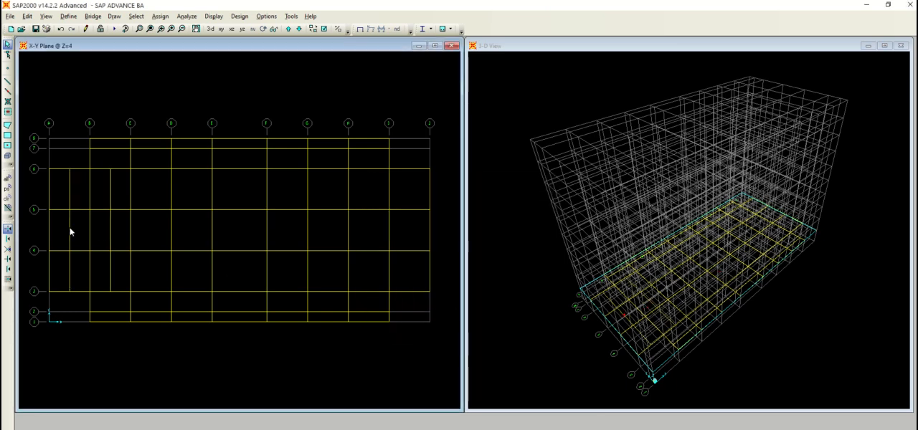
# Inspect the replicated beams beyond grid B and undo the last replication
pyautogui.click(110, 230)
pyautogui.click(111, 231)
pyautogui.click(69, 183)
pyautogui.click(69, 182)
pyautogui.click(86, 29)
pyautogui.click(62, 30)
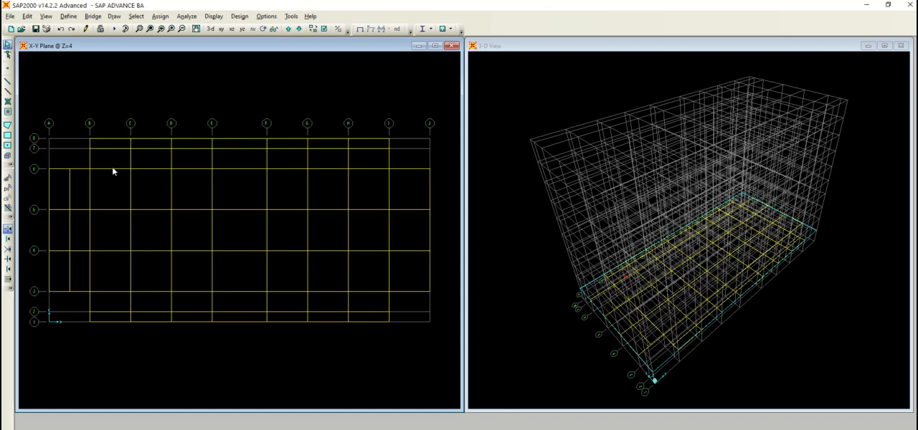
# Replicate the beam line between grids A and B with an X increment of 6 m and 3 copies
pyautogui.click(69, 191)
pyautogui.click(28, 15)
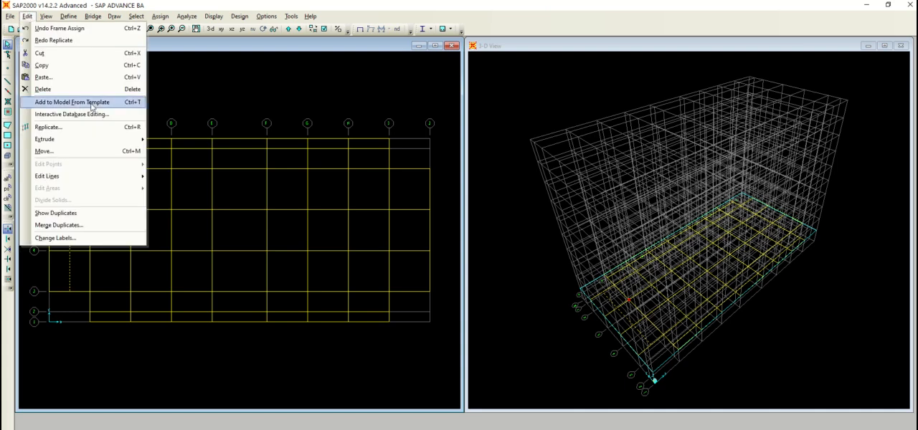
pyautogui.click(104, 127)
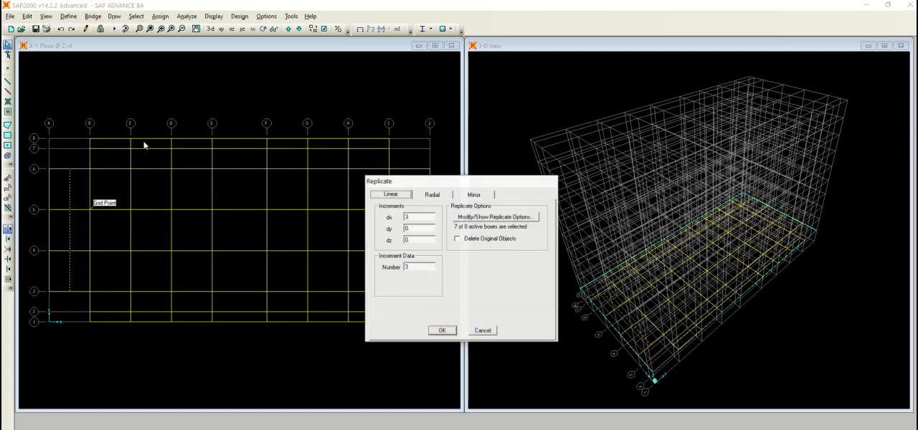
pyautogui.doubleClick(419, 217)
pyautogui.write('6')
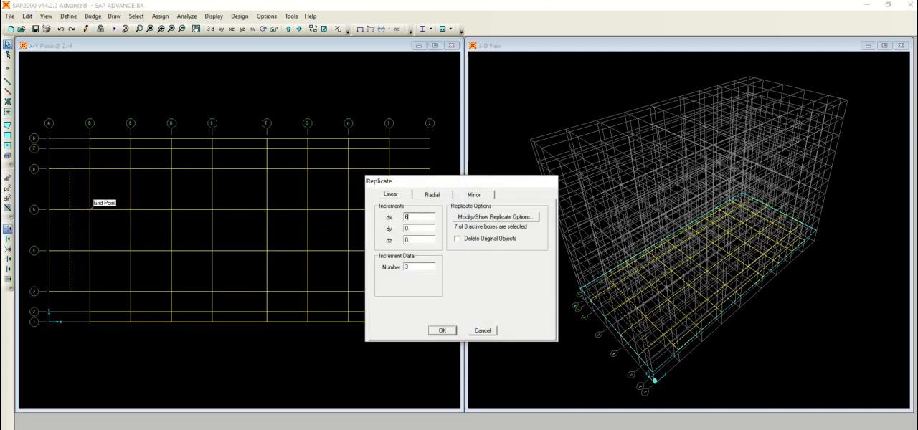
pyautogui.click(441, 329)
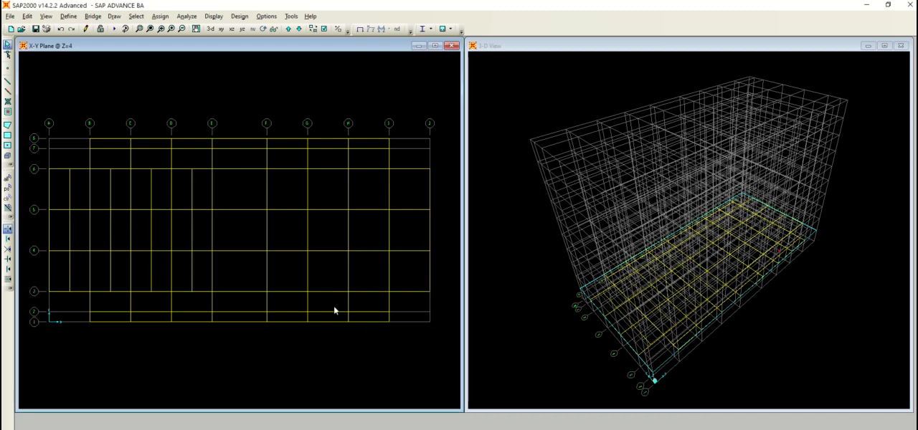
# Replicate the grid J edge beams once with an X increment of -3 m
pyautogui.click(430, 194)
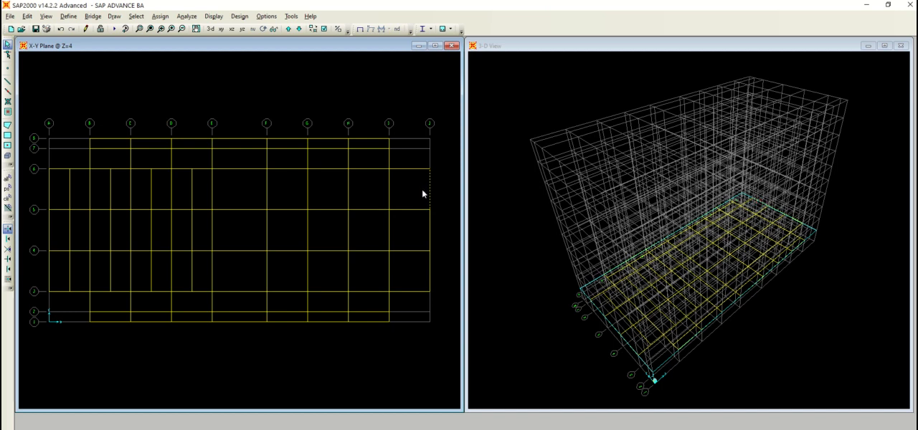
pyautogui.click(429, 230)
pyautogui.click(27, 16)
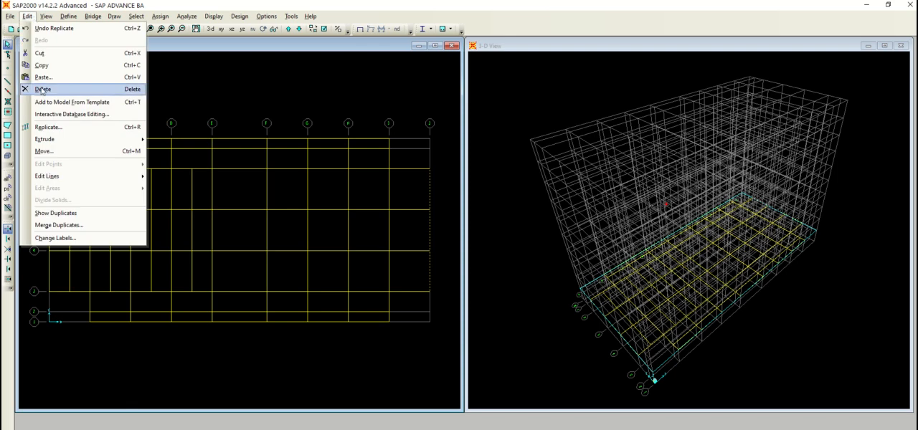
pyautogui.click(94, 127)
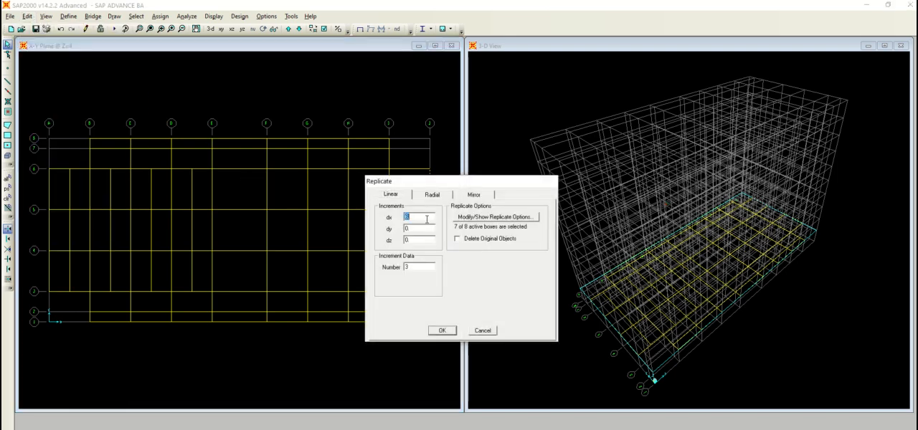
pyautogui.write('1')
pyautogui.click(442, 330)
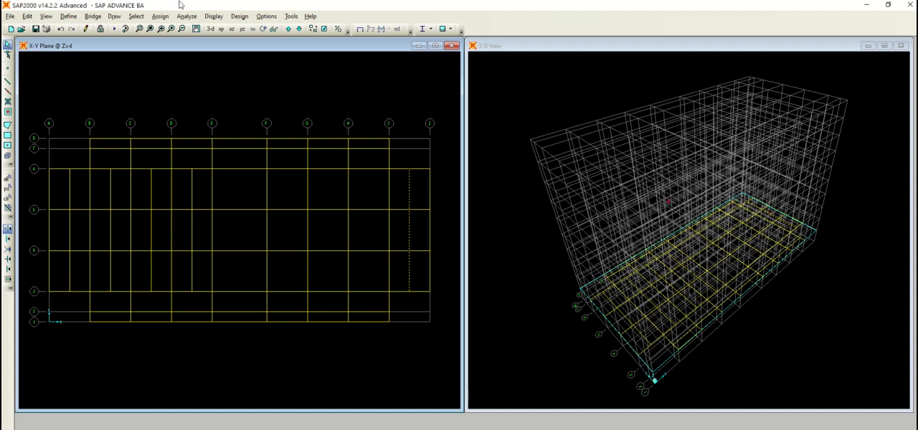
# Assign the BA Y frame section to the copied beams between grids I and J and restore the plain model display
pyautogui.click(153, 17)
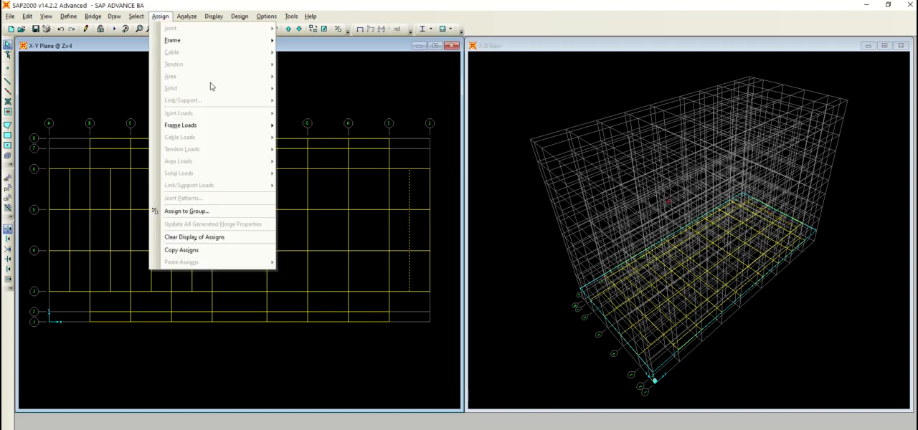
pyautogui.moveTo(244, 46)
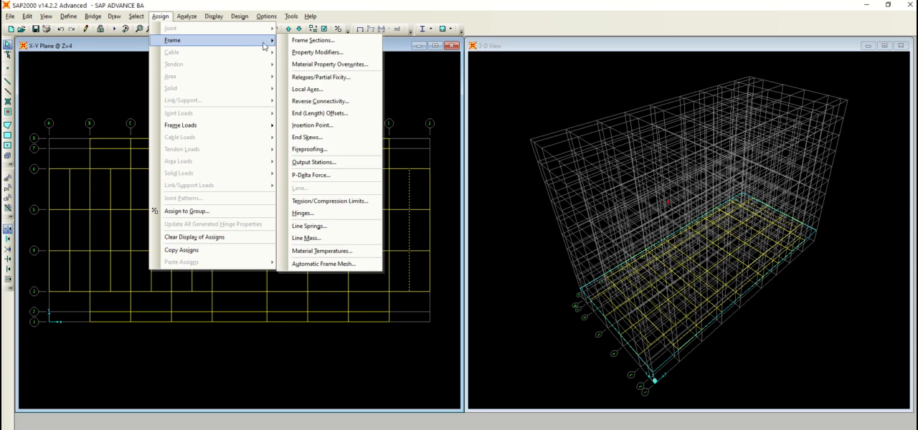
pyautogui.click(311, 40)
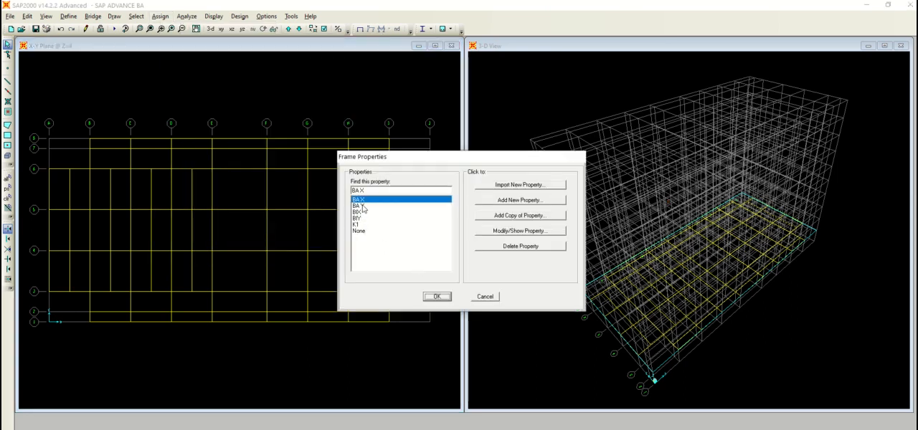
pyautogui.click(362, 206)
pyautogui.click(438, 296)
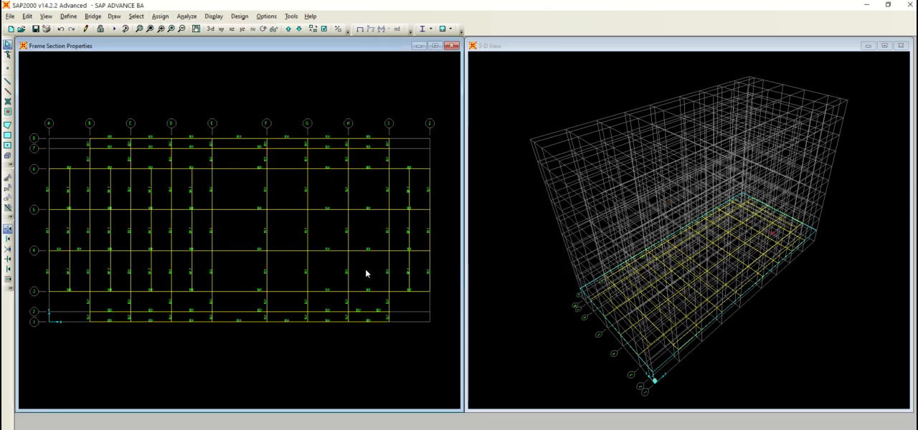
pyautogui.click(360, 29)
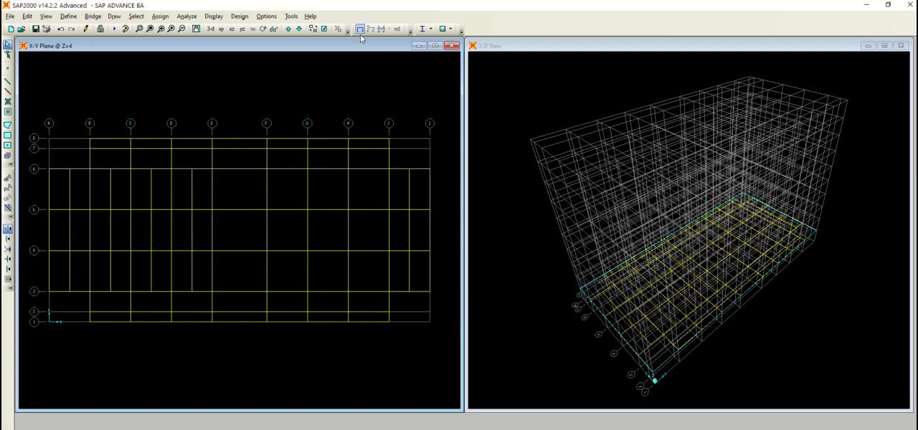
# Replicate the beam line between grids I and J 3 times in the negative X direction, spaced one grid bay apart toward grid F
pyautogui.click(408, 185)
pyautogui.click(407, 228)
pyautogui.click(27, 15)
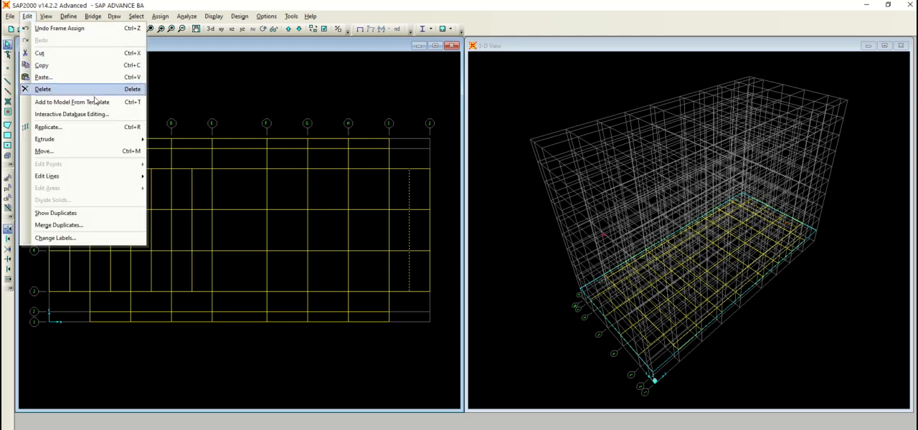
pyautogui.click(115, 127)
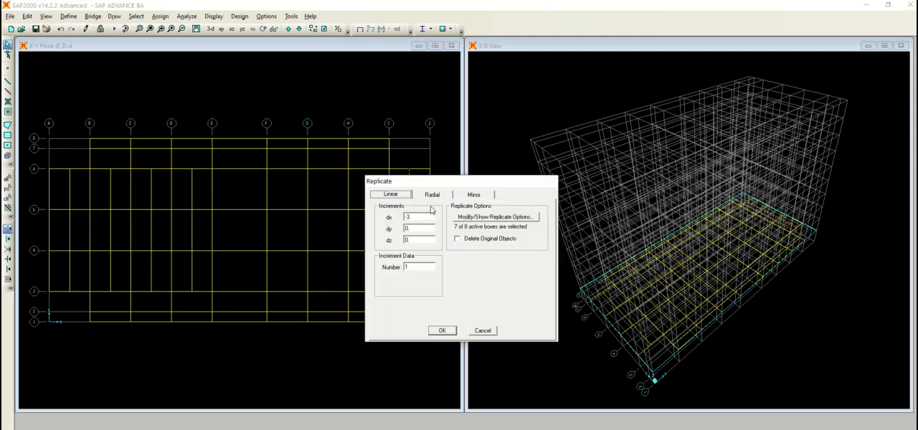
pyautogui.doubleClick(407, 217)
pyautogui.press('BackSpace')
pyautogui.doubleClick(408, 267)
pyautogui.write('3')
pyautogui.click(444, 332)
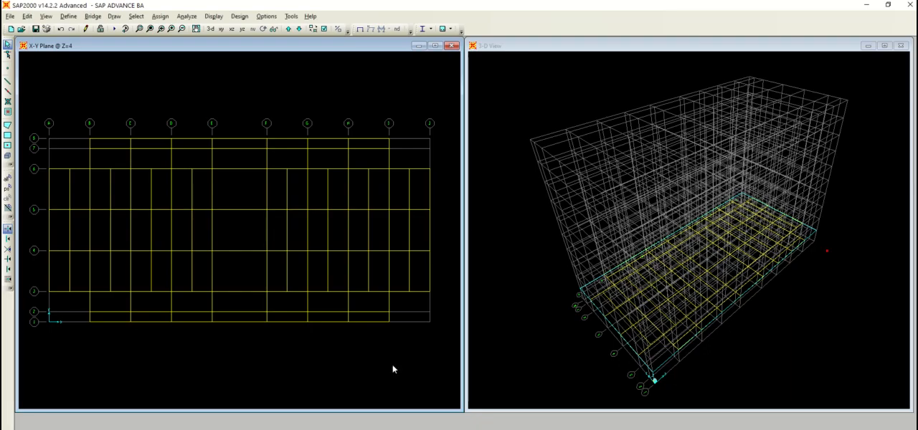
# Replicate the beam line between grids D and E once with an X increment of 7 m, and delete the copy's segment between grids 4 and 5
pyautogui.click(186, 194)
pyautogui.click(45, 16)
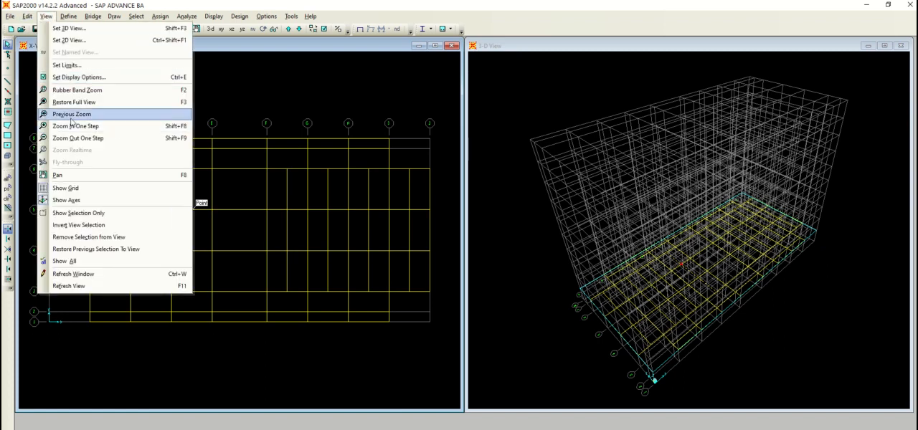
pyautogui.moveTo(31, 22)
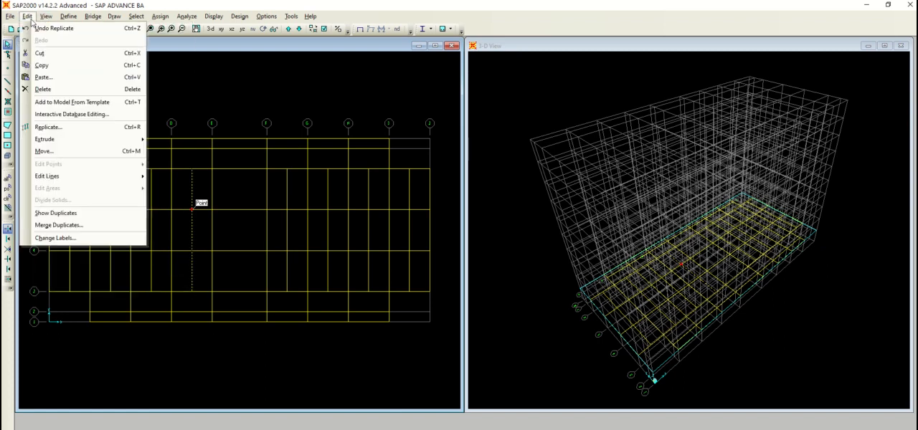
pyautogui.click(119, 127)
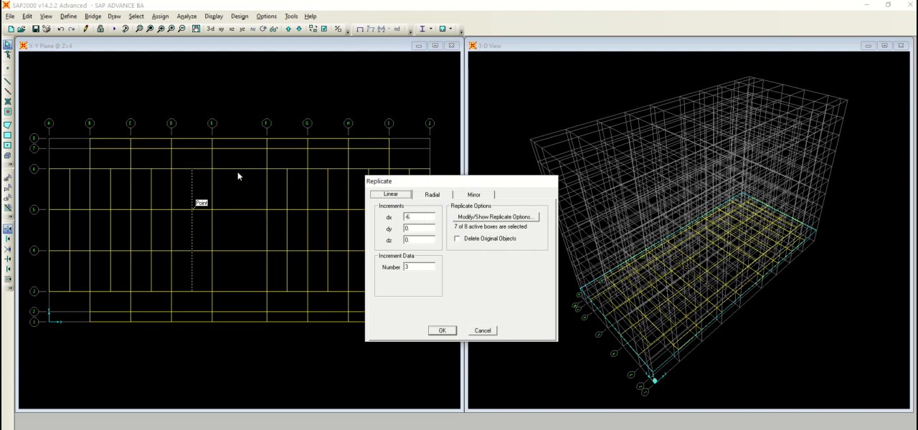
pyautogui.click(428, 216)
pyautogui.write('7')
pyautogui.click(425, 268)
pyautogui.click(447, 331)
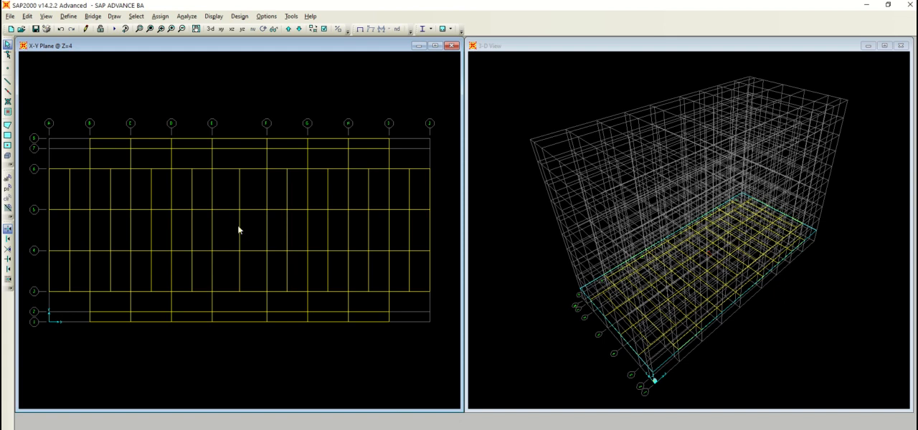
pyautogui.press('Delete')
# Replicate the grid 6 beams once with an X increment of 0 and a Y increment of -3 m
pyautogui.click(219, 168)
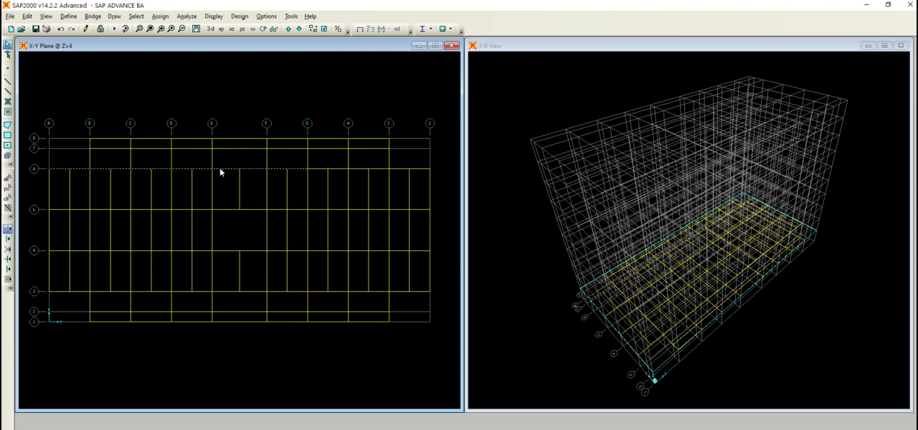
pyautogui.click(319, 169)
pyautogui.click(359, 170)
pyautogui.click(27, 16)
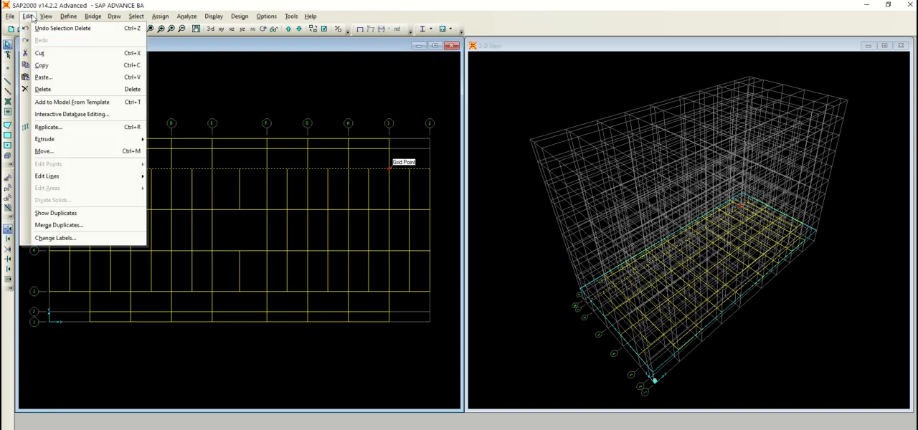
pyautogui.click(119, 127)
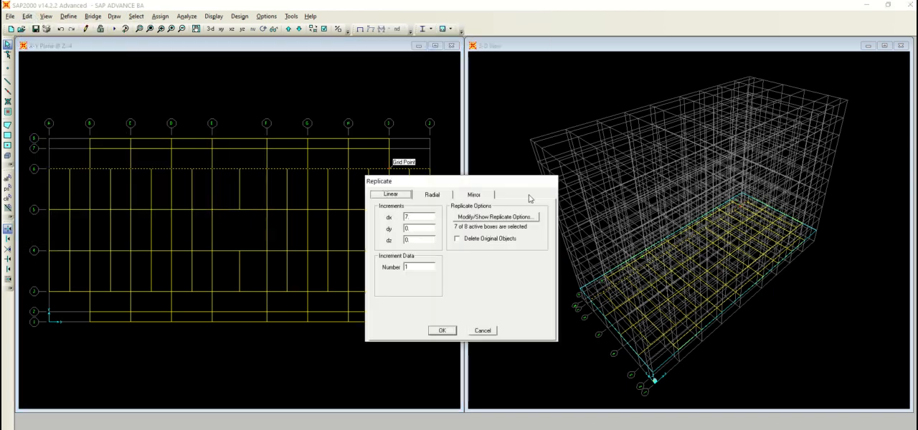
pyautogui.doubleClick(430, 215)
pyautogui.doubleClick(418, 228)
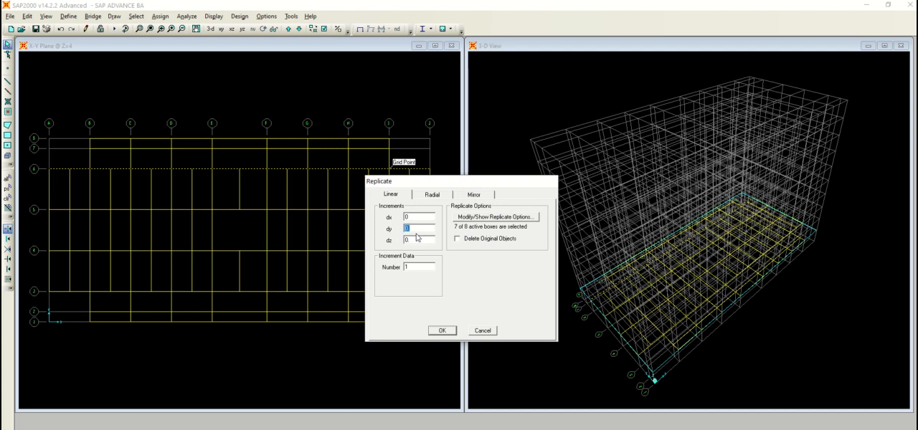
pyautogui.write('-3')
pyautogui.click(443, 332)
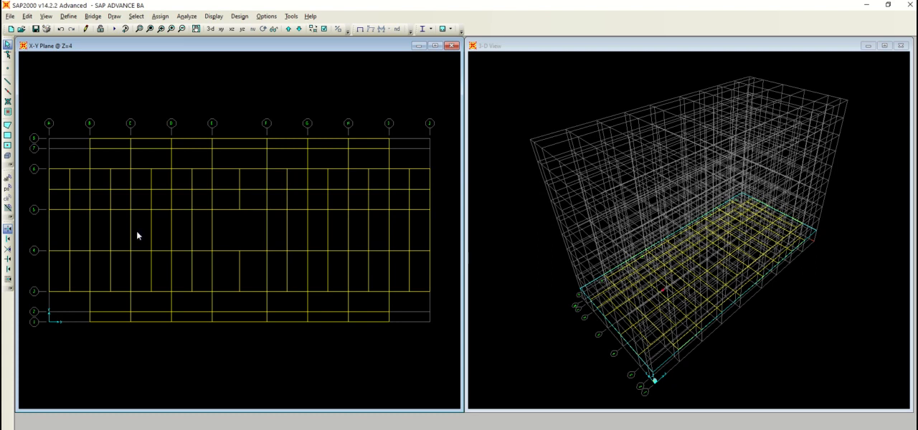
# Assign the BA X frame section to the copied beams between grids 5 and 6 and restore the plain model display
pyautogui.click(79, 189)
pyautogui.click(102, 190)
pyautogui.click(140, 189)
pyautogui.click(183, 189)
pyautogui.click(223, 190)
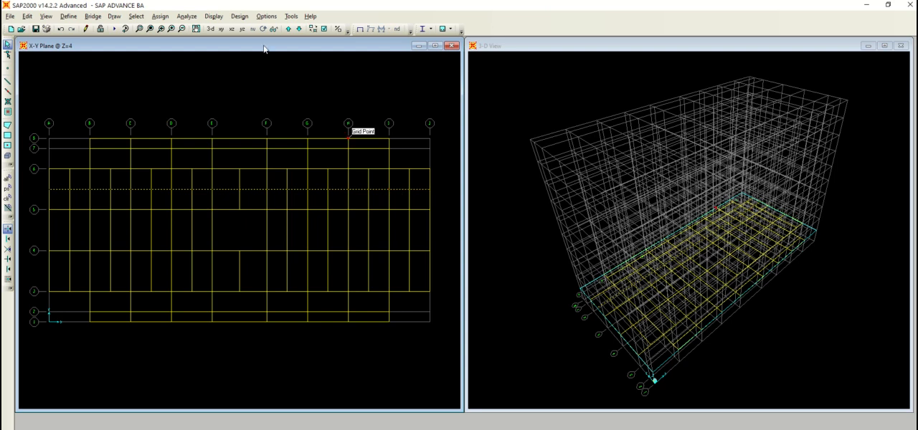
pyautogui.click(160, 15)
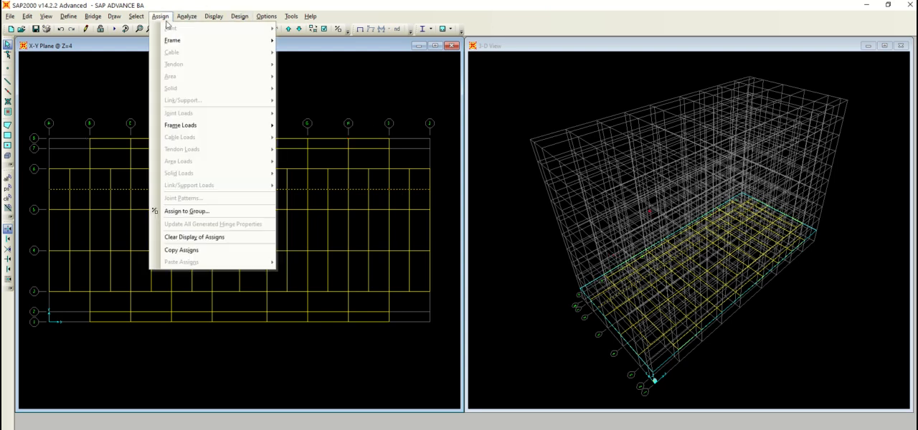
pyautogui.moveTo(174, 36)
pyautogui.click(291, 46)
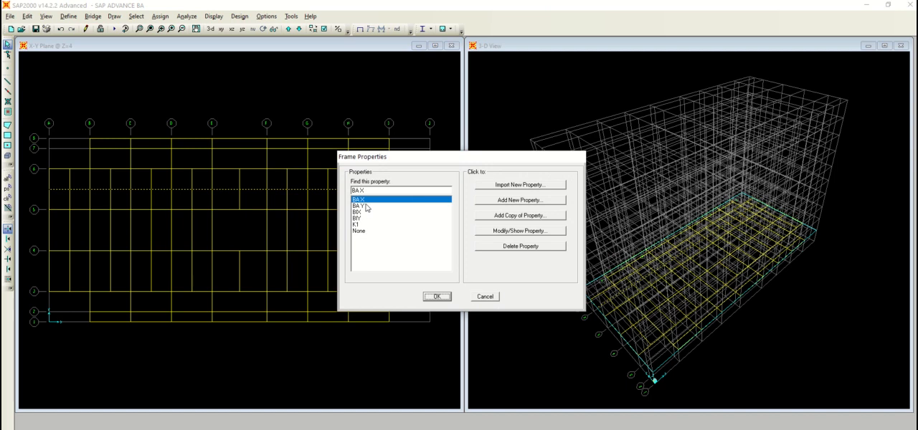
pyautogui.click(437, 296)
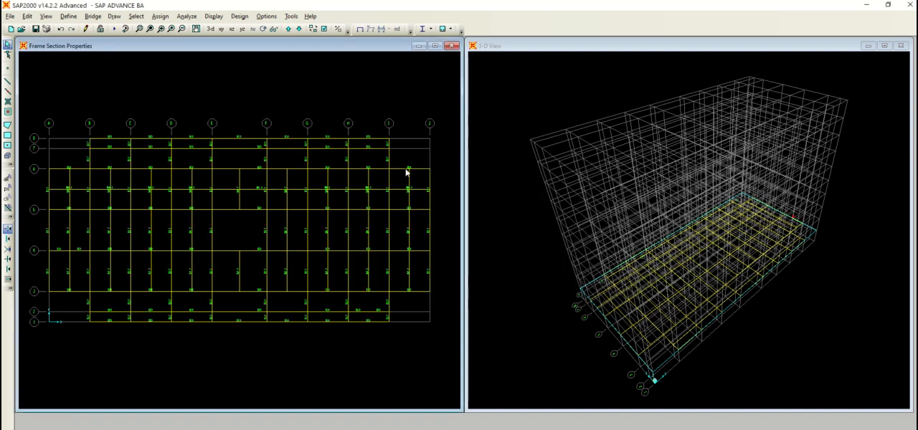
pyautogui.click(360, 28)
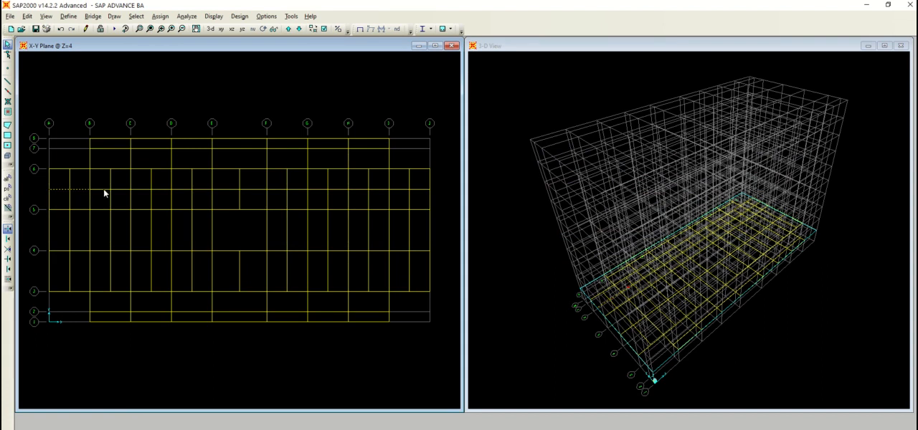
pyautogui.click(136, 16)
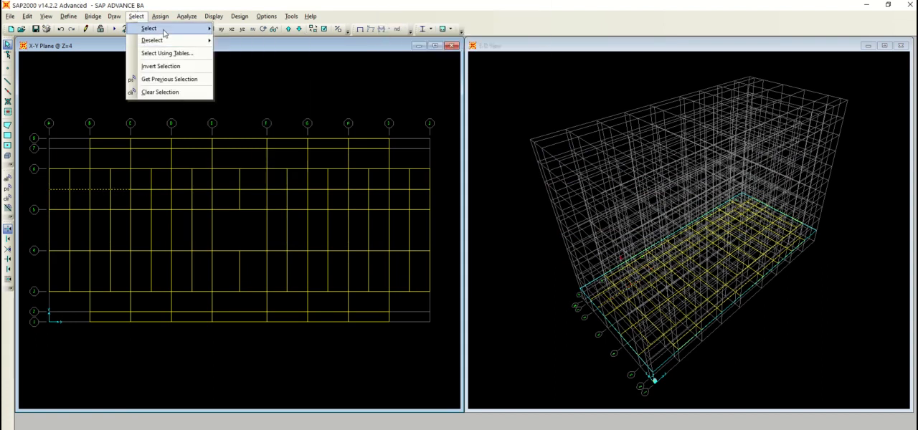
pyautogui.moveTo(165, 29)
pyautogui.moveTo(286, 104)
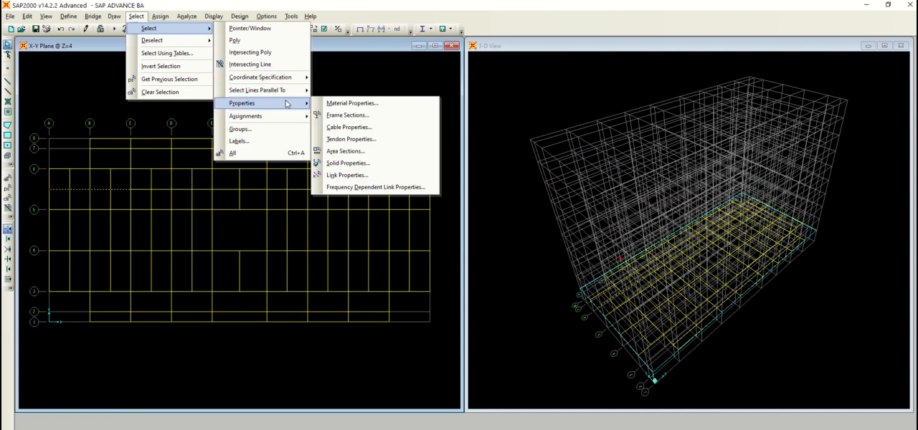
pyautogui.click(330, 105)
pyautogui.press('Escape')
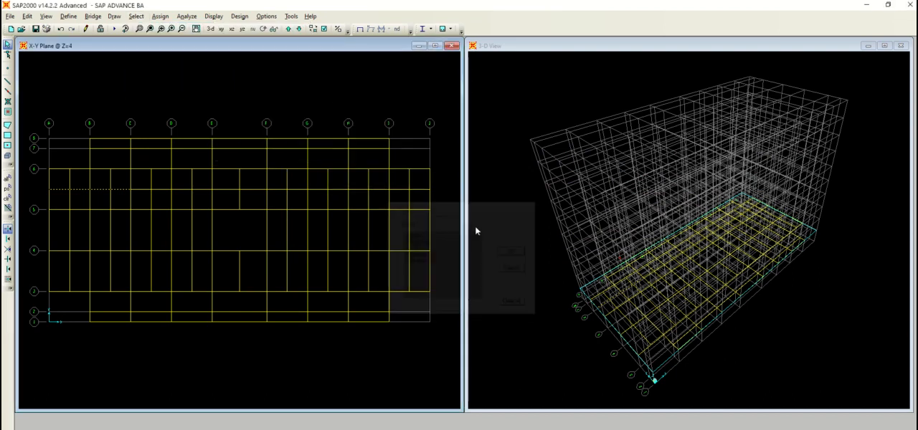
# Select all frames with the BA X section and replicate them with a Y increment of -6 m and 2 copies
pyautogui.click(134, 17)
pyautogui.moveTo(148, 31)
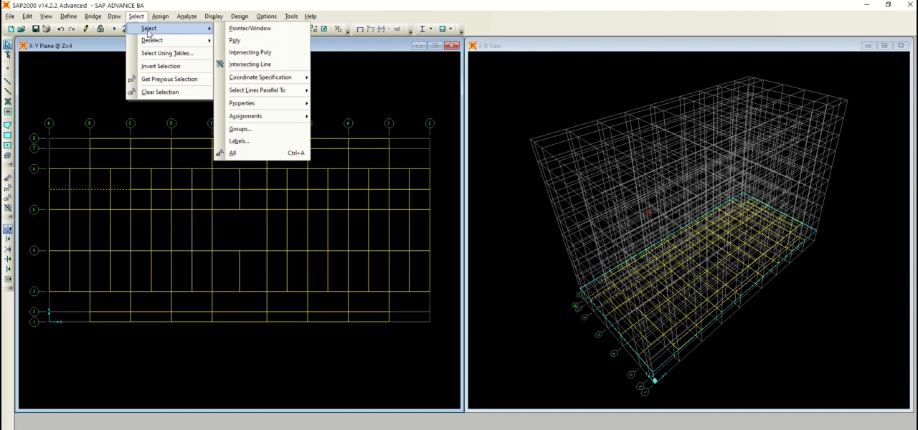
pyautogui.moveTo(262, 106)
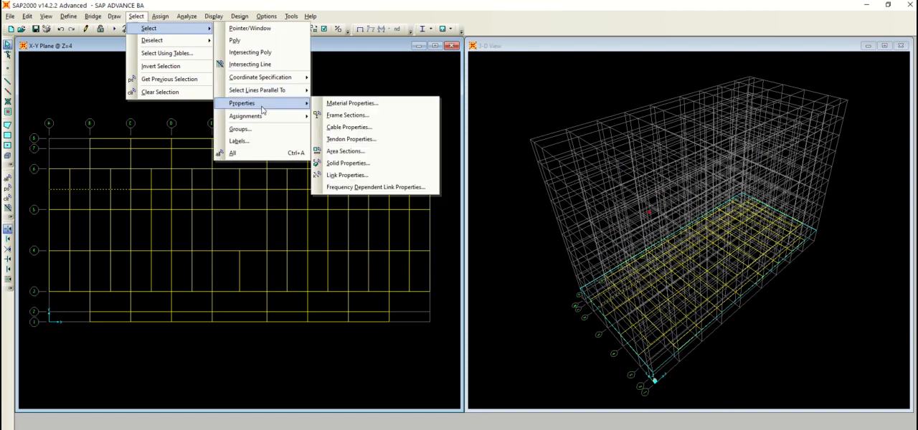
pyautogui.click(346, 115)
pyautogui.click(421, 236)
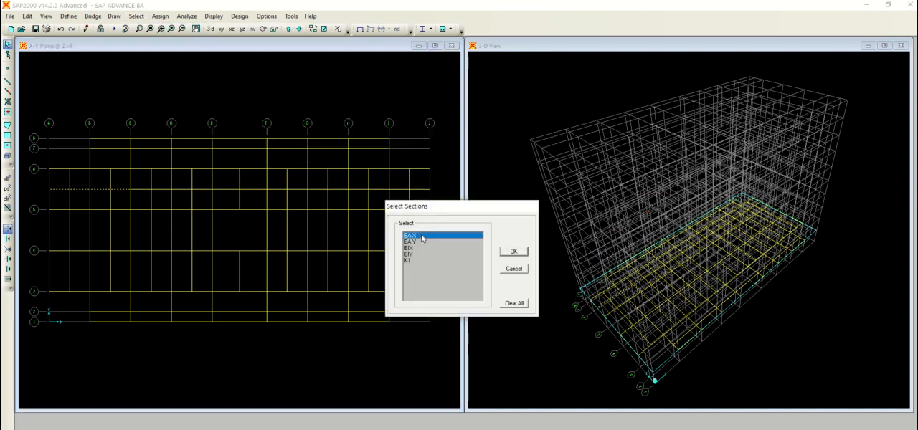
pyautogui.click(514, 250)
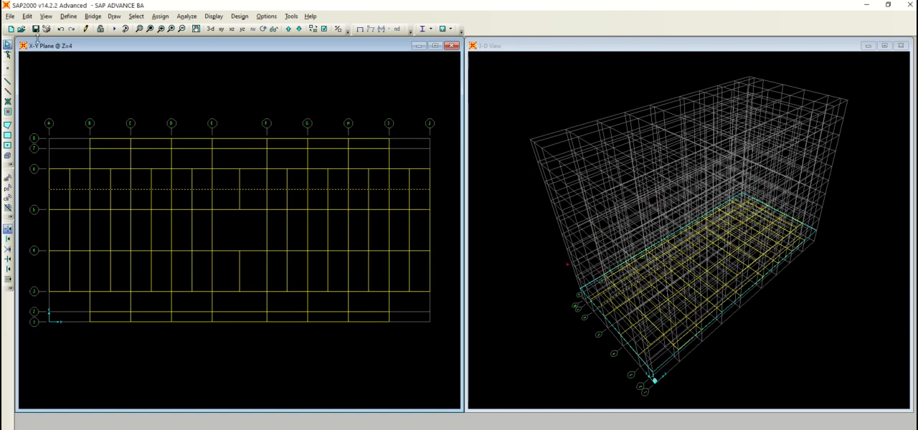
pyautogui.click(27, 17)
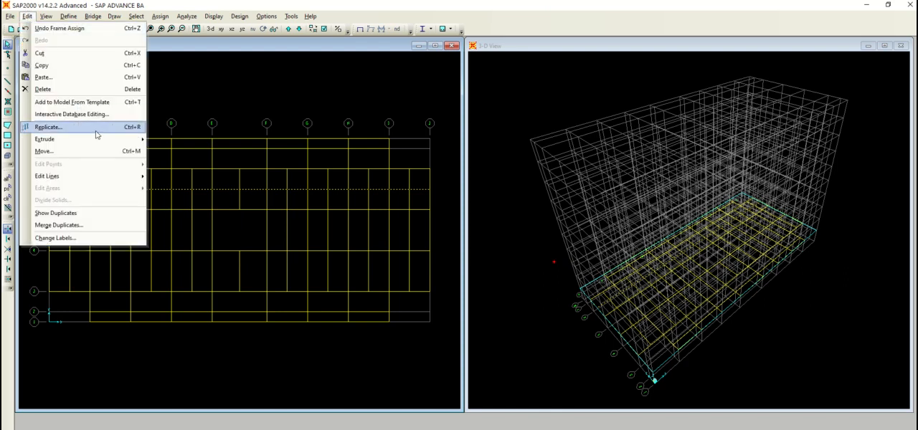
pyautogui.click(49, 127)
pyautogui.doubleClick(416, 228)
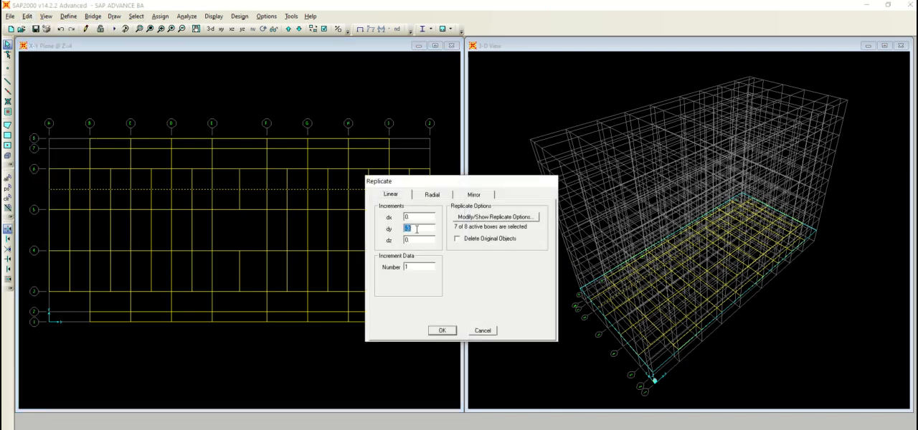
pyautogui.write('-6')
pyautogui.doubleClick(406, 267)
pyautogui.write('2')
pyautogui.click(439, 330)
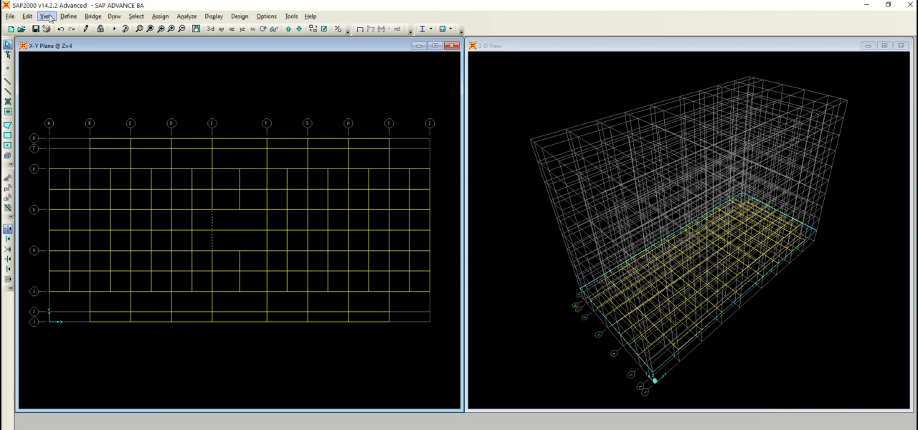
# Replicate the grid E beam between grids 4 and 5 once with an X increment of 2.75 m and a Y increment of 0
pyautogui.click(27, 16)
pyautogui.click(101, 126)
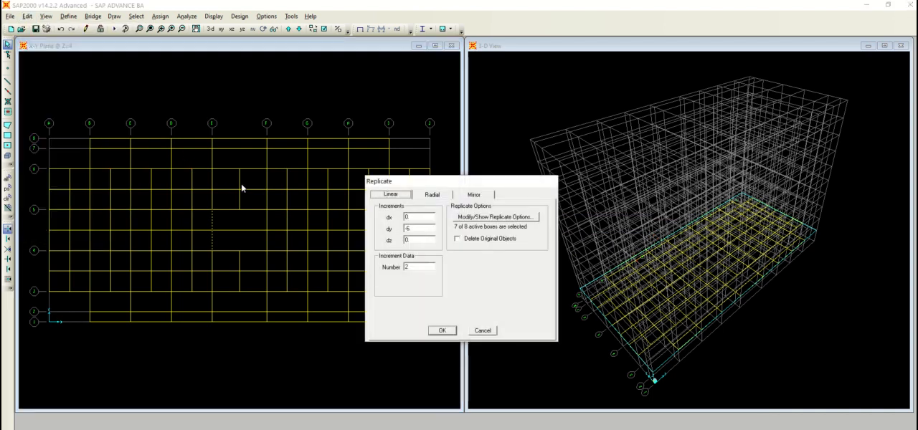
pyautogui.doubleClick(418, 228)
pyautogui.write('2.75')
pyautogui.press('BackSpace')
pyautogui.press('BackSpace')
pyautogui.press('BackSpace')
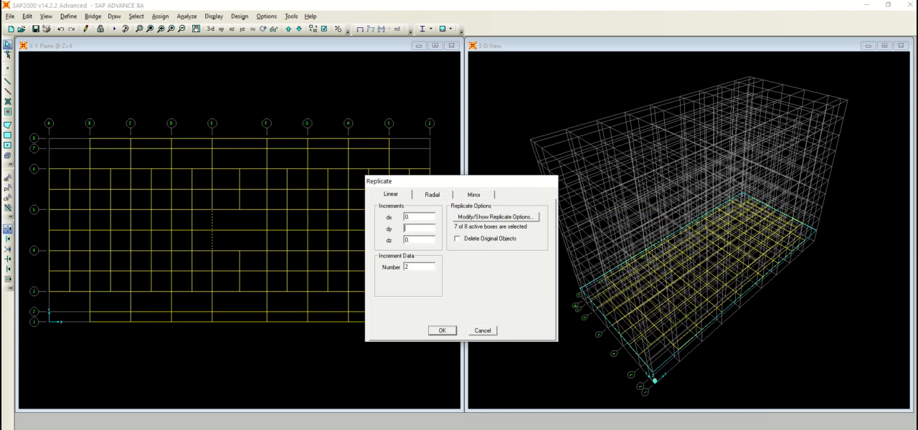
pyautogui.doubleClick(423, 216)
pyautogui.write('2.75')
pyautogui.doubleClick(427, 270)
pyautogui.write('1')
pyautogui.click(439, 330)
# Replicate the grid F beam between grids 4 and 5 once with an X increment of -2.75 m
pyautogui.click(266, 237)
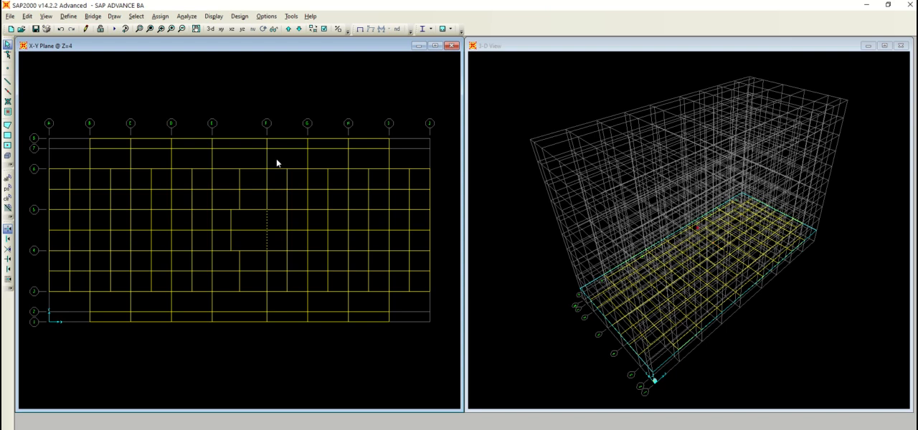
pyautogui.click(26, 16)
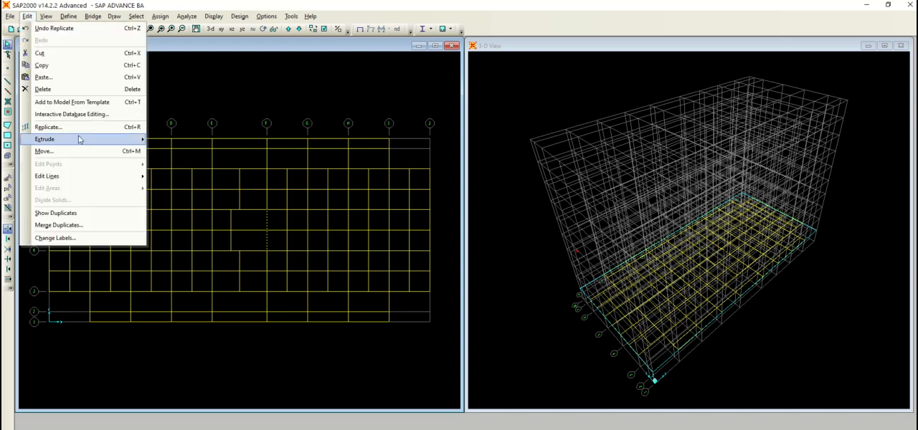
pyautogui.click(76, 128)
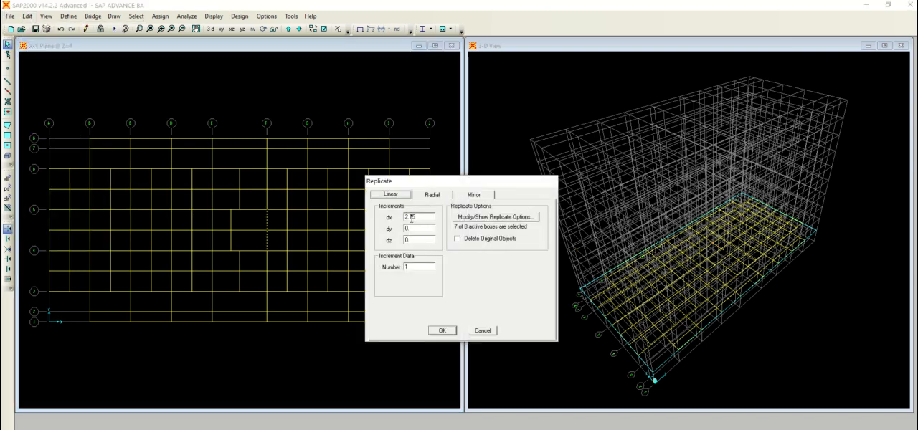
pyautogui.moveTo(409, 217); pyautogui.dragTo(407, 218)
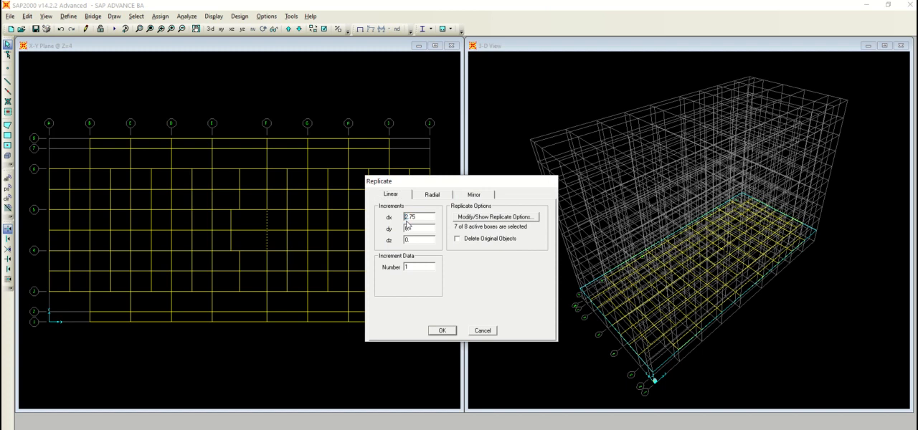
pyautogui.write('-')
pyautogui.click(442, 330)
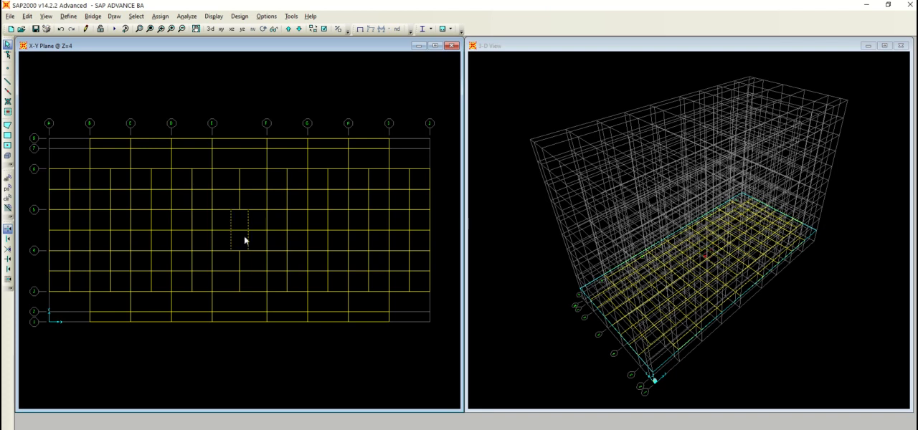
# Assign the BA Y frame section to the two copied beams between grids E and F in the bay between grids 4 and 5
pyautogui.click(160, 16)
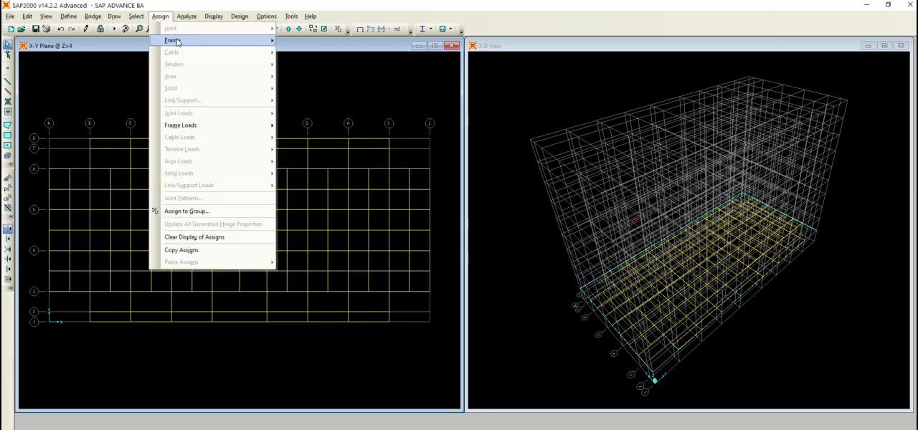
pyautogui.moveTo(175, 40)
pyautogui.click(301, 41)
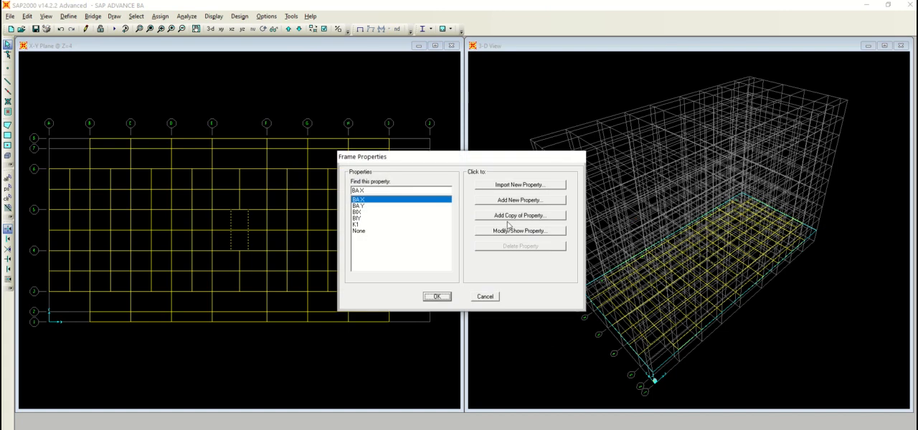
pyautogui.click(365, 207)
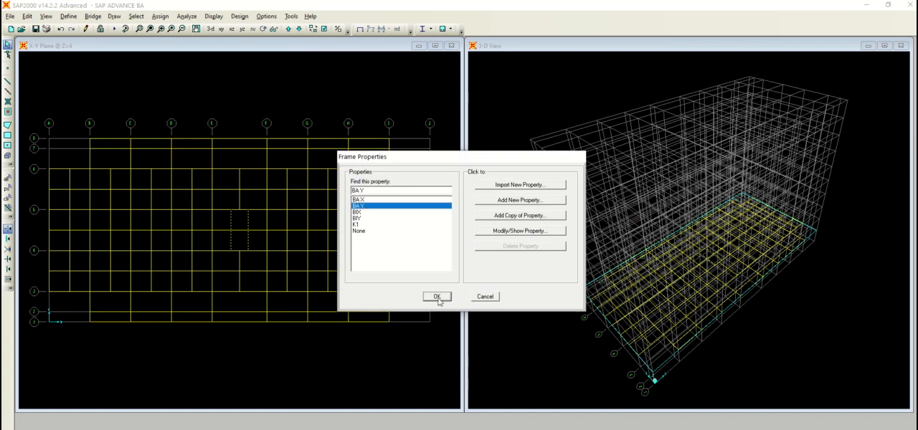
pyautogui.click(437, 296)
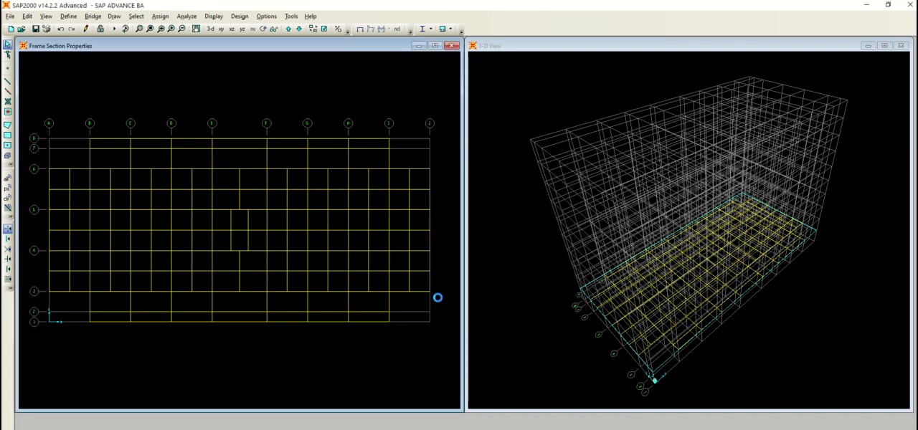
# Return the floor plan at Z=4 to the undeformed shape display without frame section labels
pyautogui.click(359, 30)
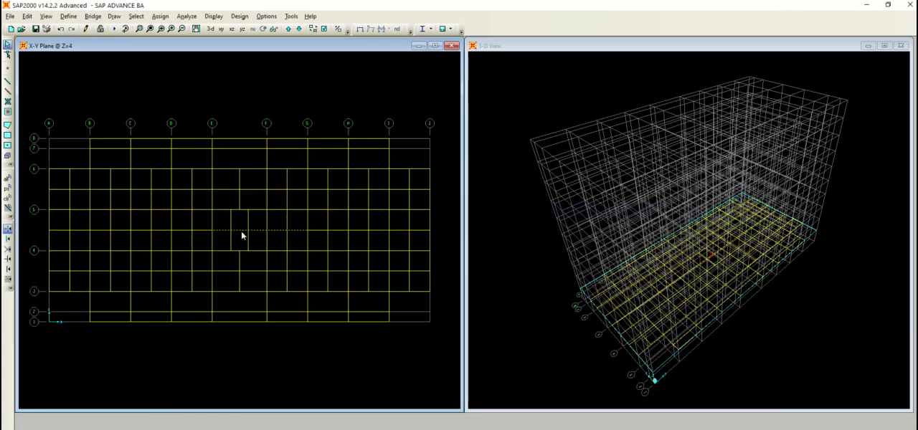
pyautogui.click(239, 231)
pyautogui.press('Delete')
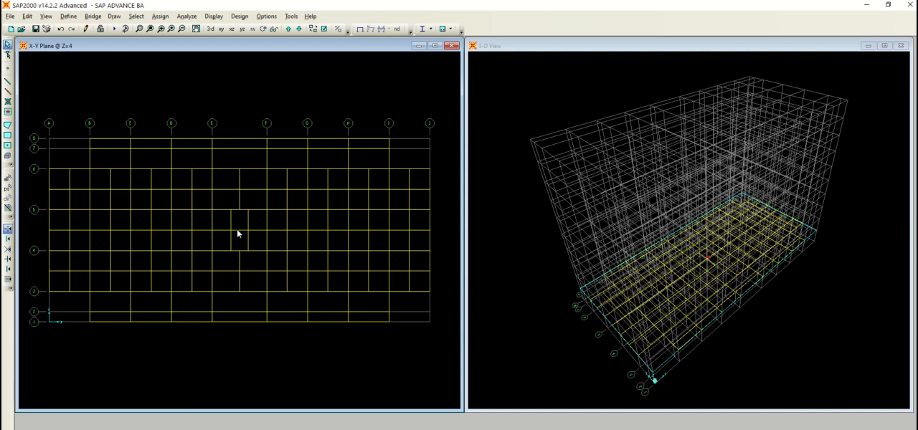
pyautogui.hotkey('ctrl', 'z')
# Divide the crossing beams around grids E to G between grids 4 and 5 at intersections with selected joints, frames, area edges and solid edges
pyautogui.click(237, 231)
pyautogui.moveTo(292, 240); pyautogui.dragTo(216, 218)
pyautogui.click(28, 17)
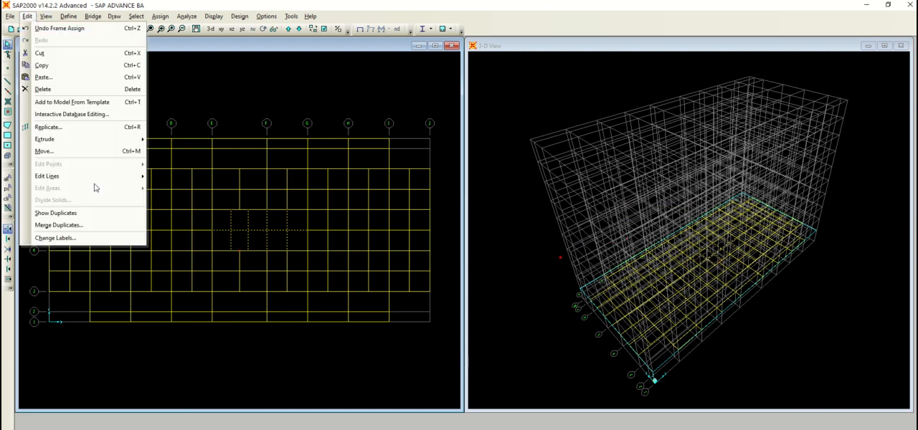
pyautogui.moveTo(98, 178)
pyautogui.click(153, 176)
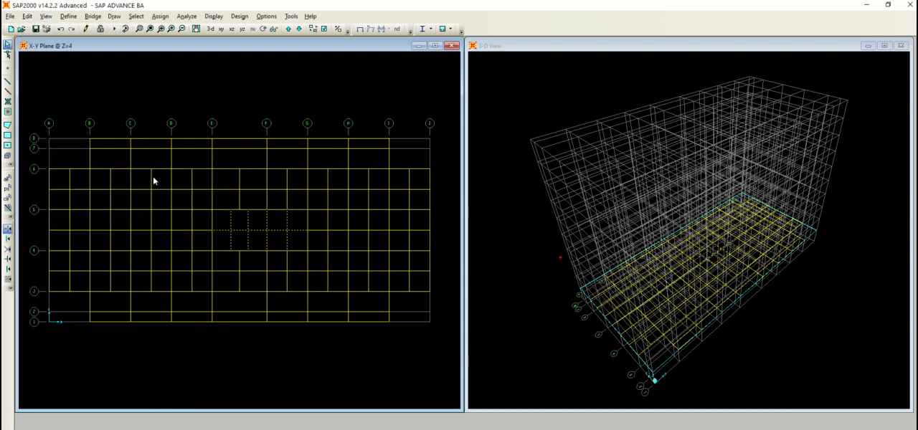
pyautogui.click(318, 233)
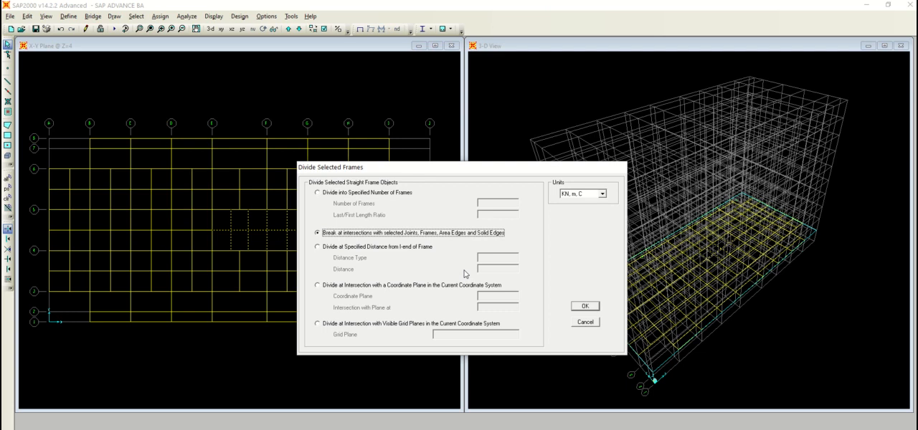
pyautogui.click(588, 306)
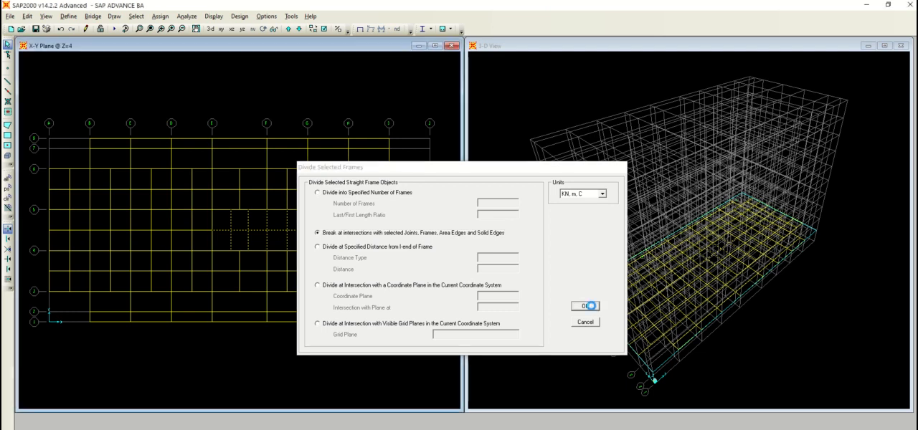